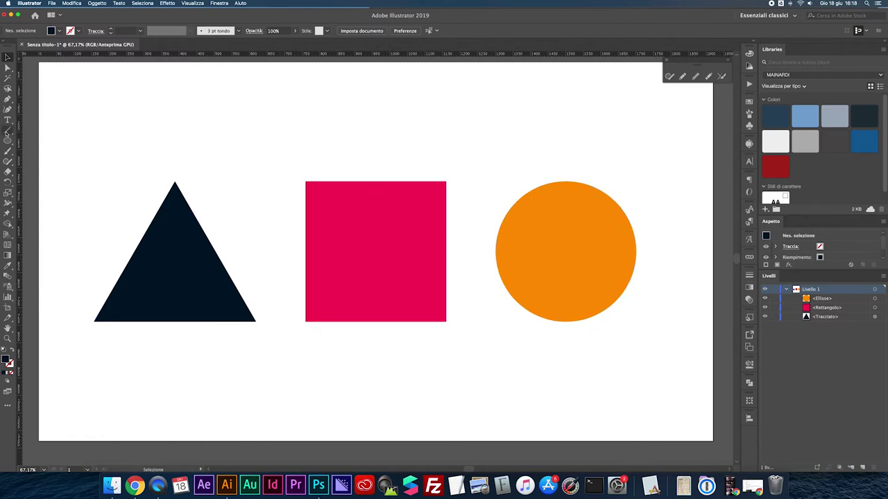
Click through the triangle, square and circle, ending with the triangle selected.
click(174, 224)
click(402, 221)
click(525, 212)
click(352, 129)
click(177, 226)
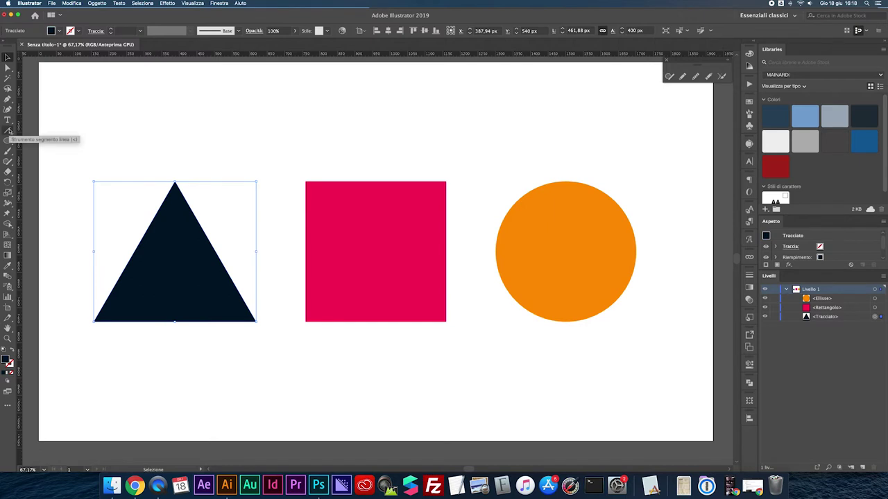
Draw a tall vertical line left of the triangle with a black 1 pt stroke.
click(9, 130)
drag(66, 120, 66, 392)
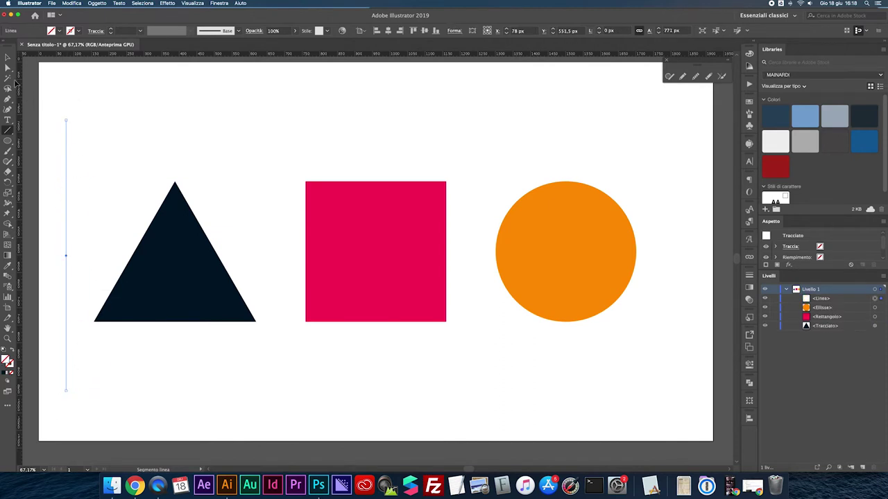
click(110, 31)
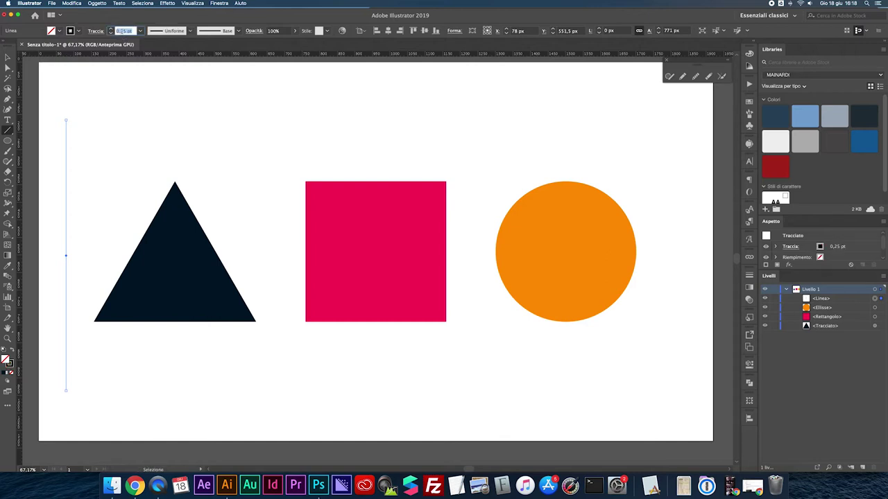
text(1)
key(Return)
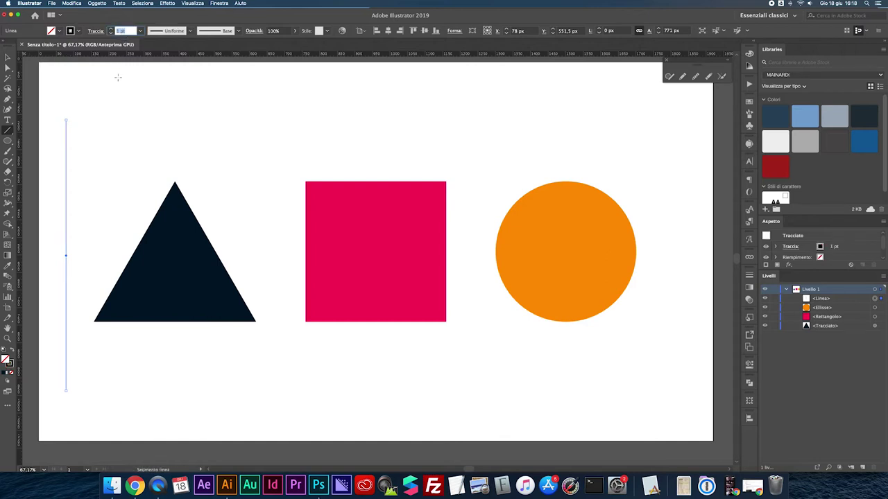
click(10, 61)
click(78, 138)
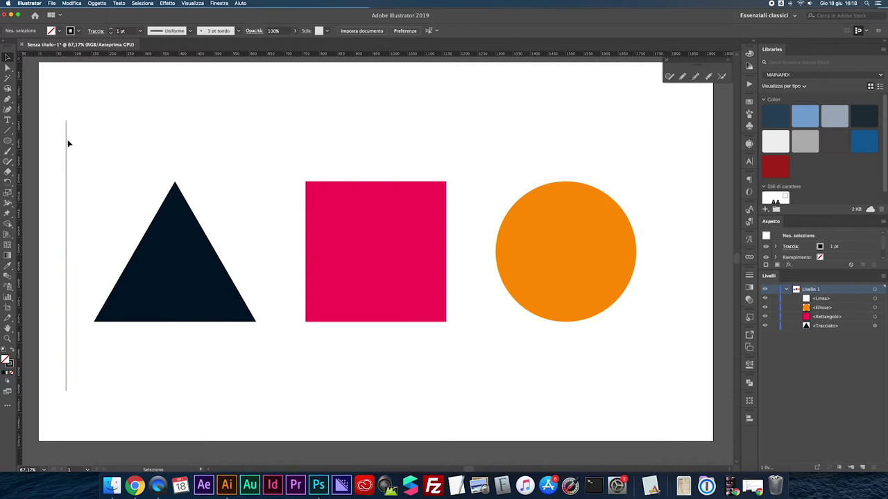
Drag the vertical line right onto the triangle's apex, then select the triangle.
drag(67, 139, 118, 139)
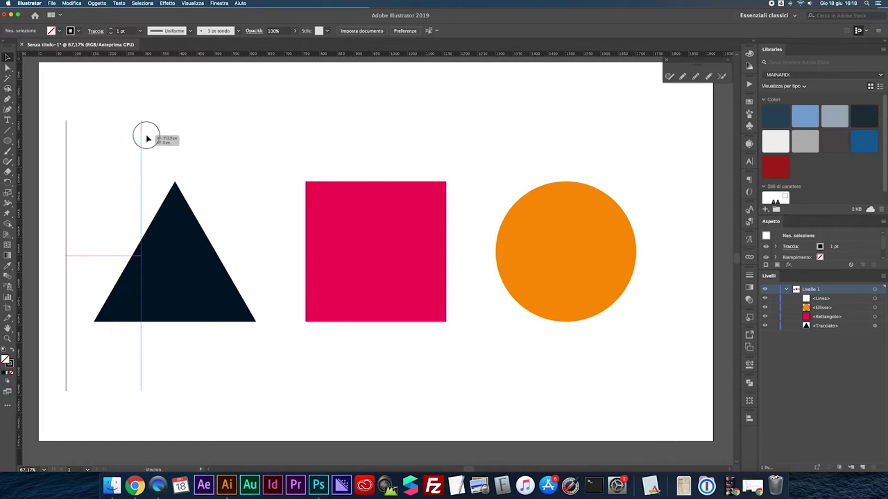
drag(117, 139, 174, 135)
click(124, 201)
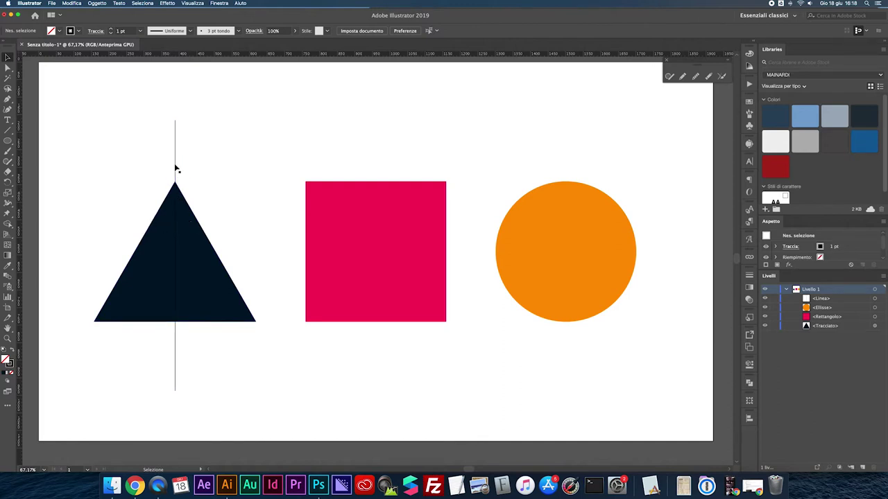
click(143, 266)
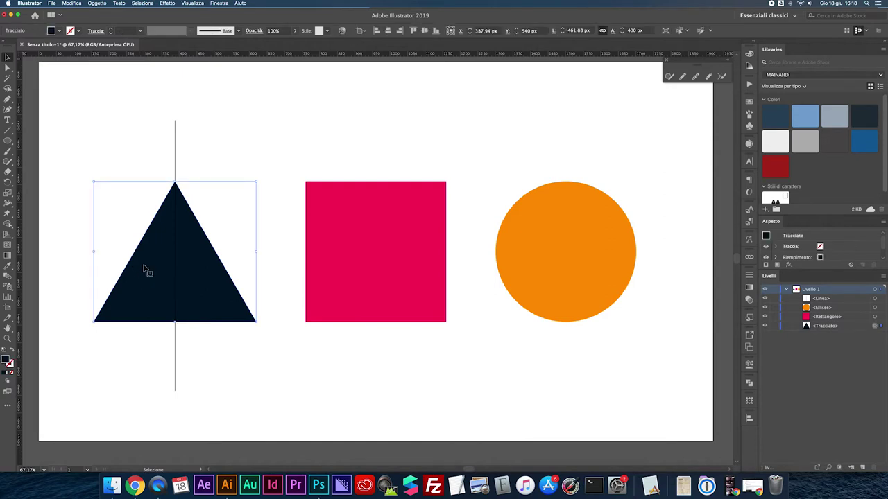
Select the triangle and line together and Shape Builder the triangle's left half.
shift+click(175, 156)
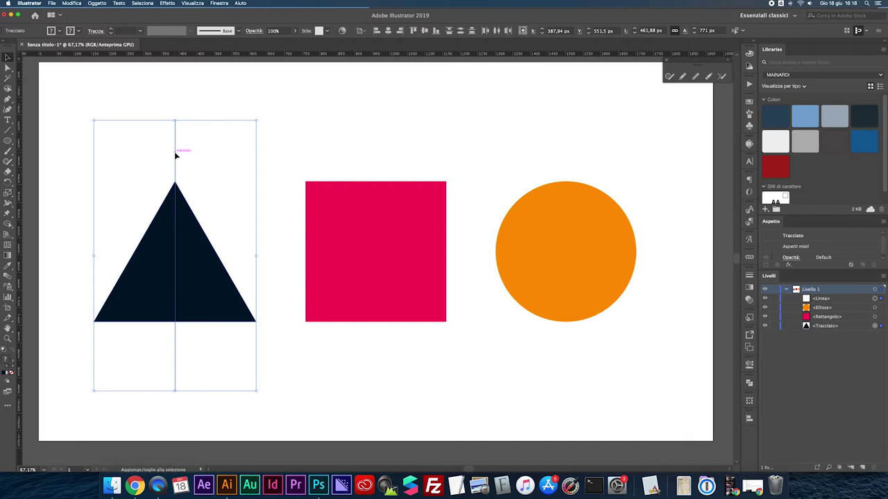
click(8, 223)
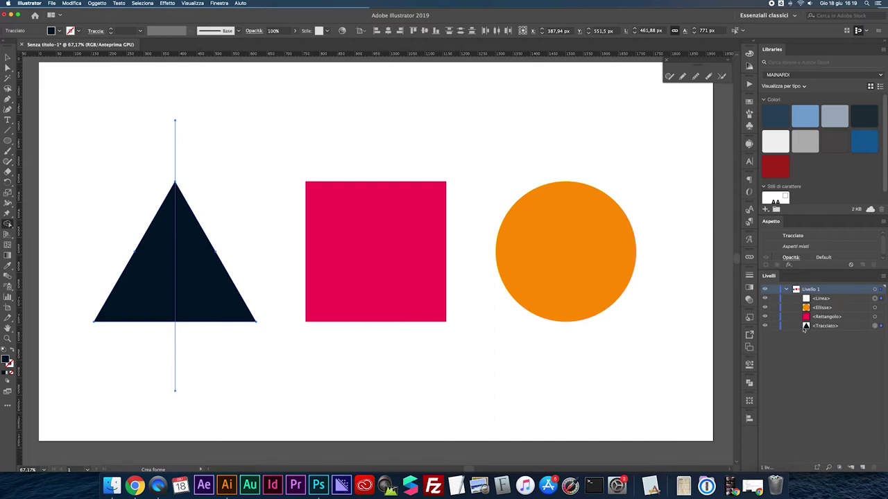
click(157, 266)
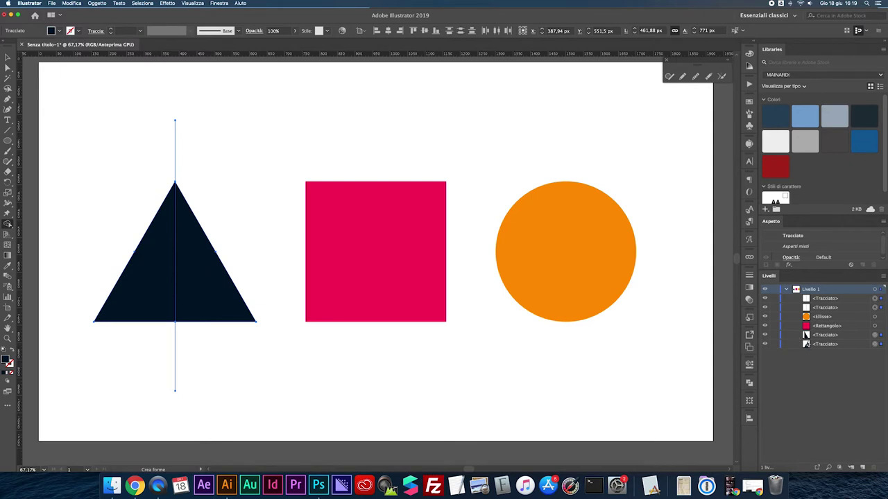
click(7, 57)
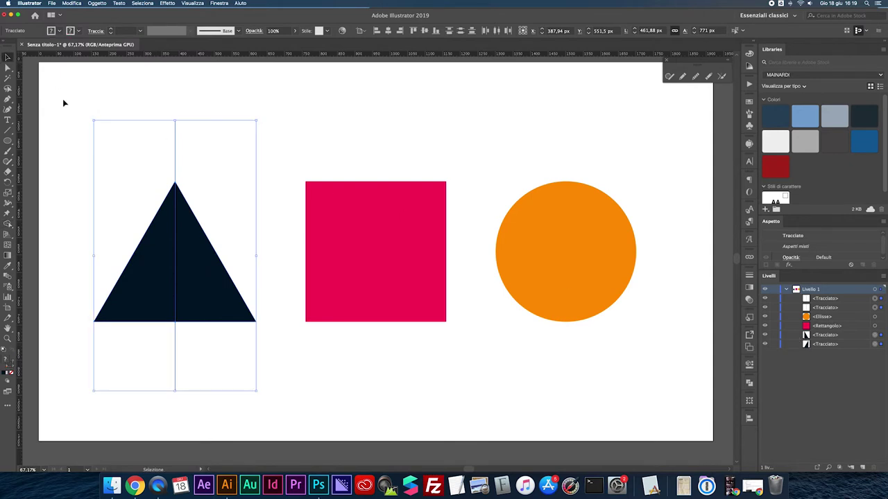
Pull the two triangle halves apart to check the split, then undo the moves and split.
click(281, 194)
click(154, 272)
drag(154, 272, 132, 272)
drag(192, 267, 212, 267)
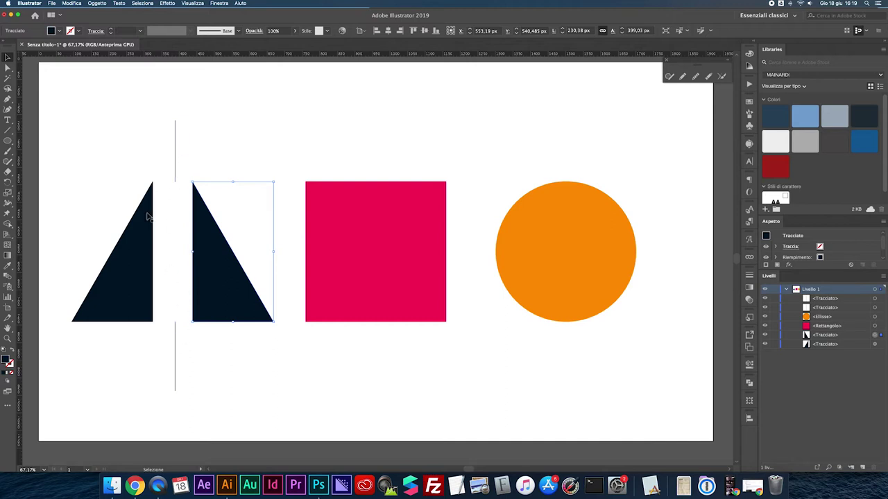
key(a)
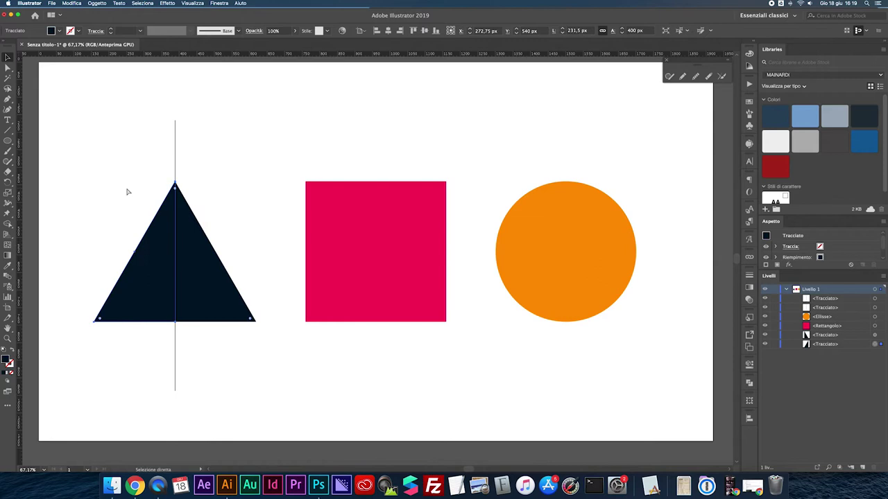
key(ctrl+z)
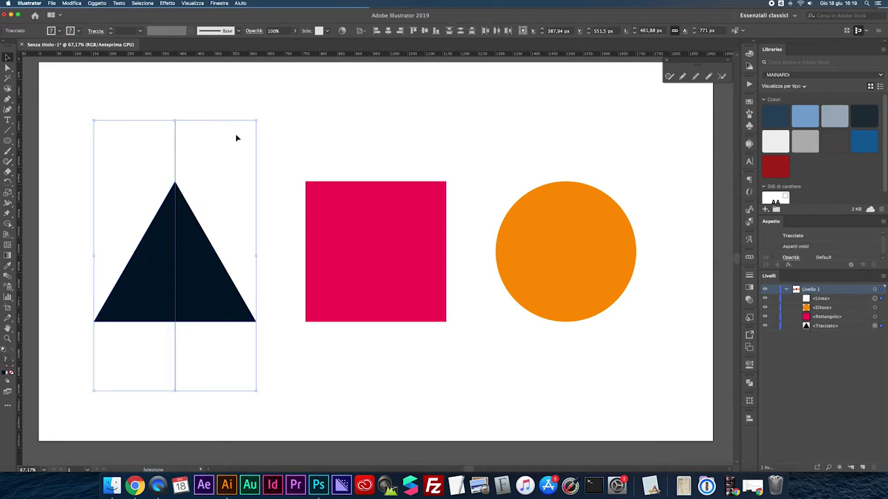
Paste a copy of the vertical line in front and rotate it 90° to horizontal.
click(194, 129)
click(176, 128)
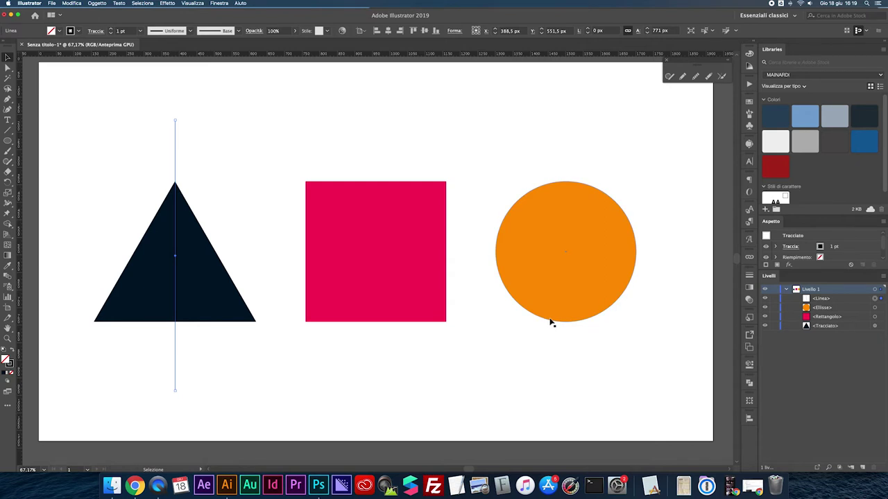
key(ctrl+c)
key(ctrl+f)
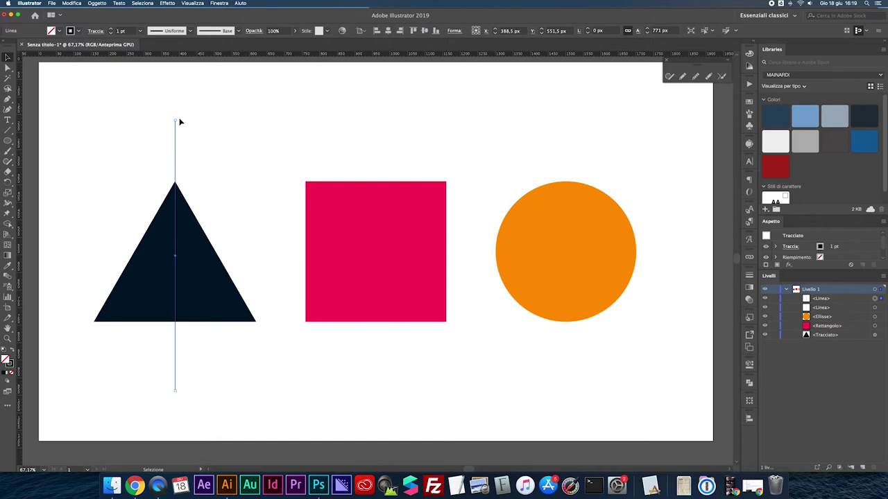
drag(179, 119, 251, 250)
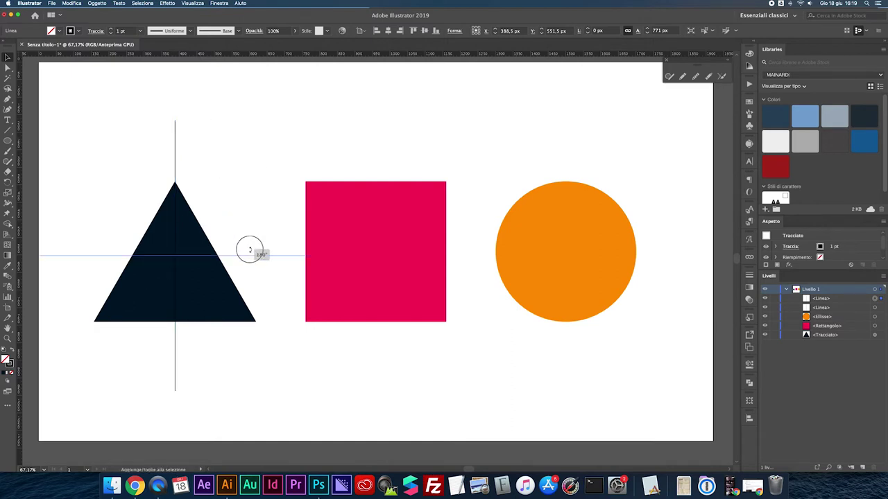
click(230, 203)
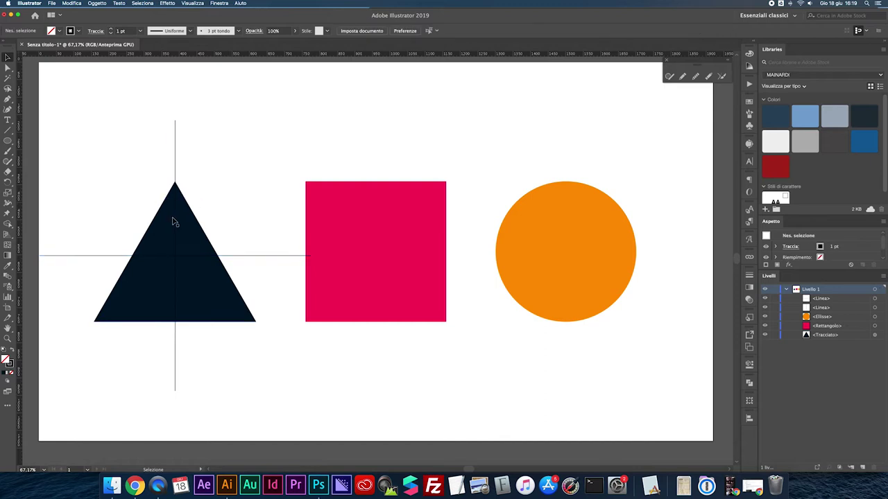
Select the triangle with both lines and Shape Builder the triangle at their crossing.
click(161, 233)
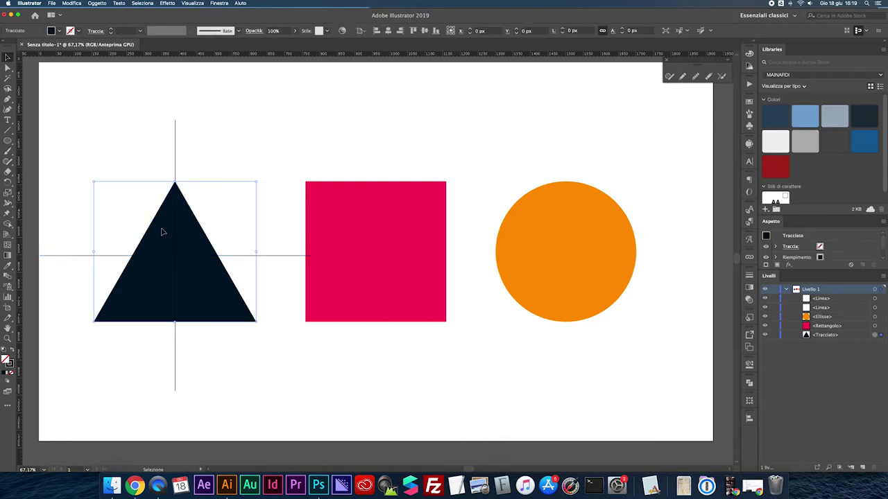
shift+click(175, 156)
shift+click(280, 255)
click(8, 223)
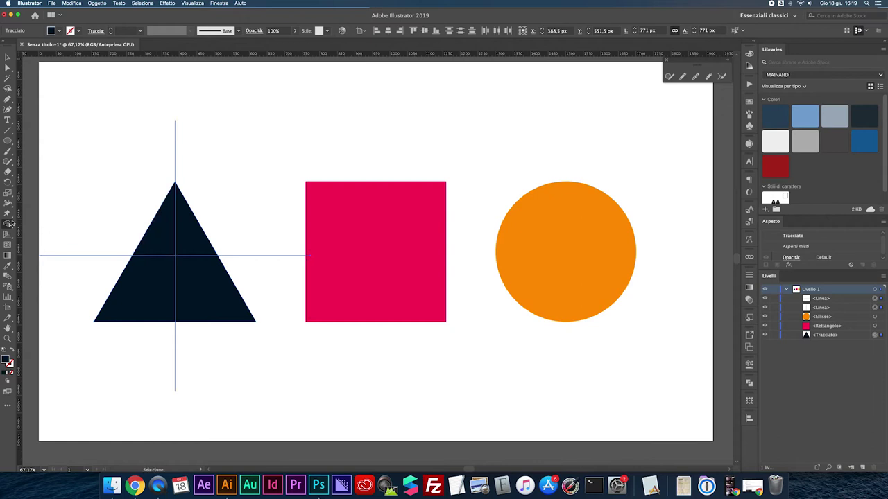
click(8, 223)
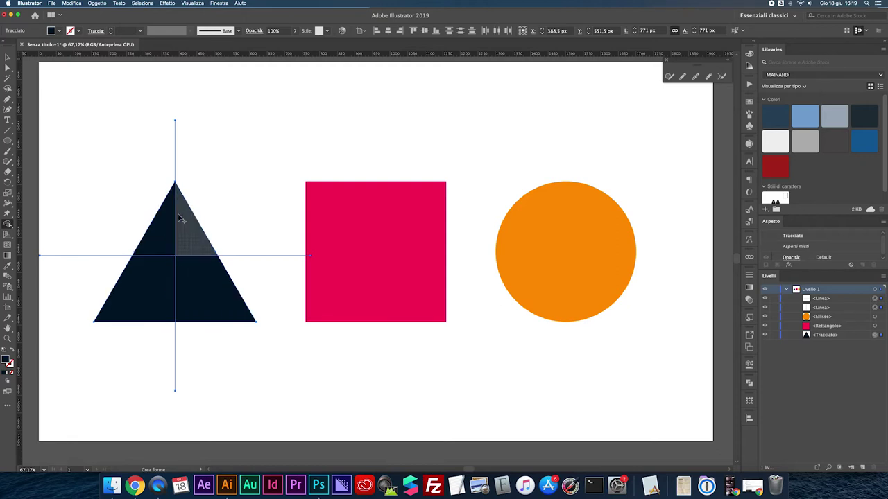
click(200, 293)
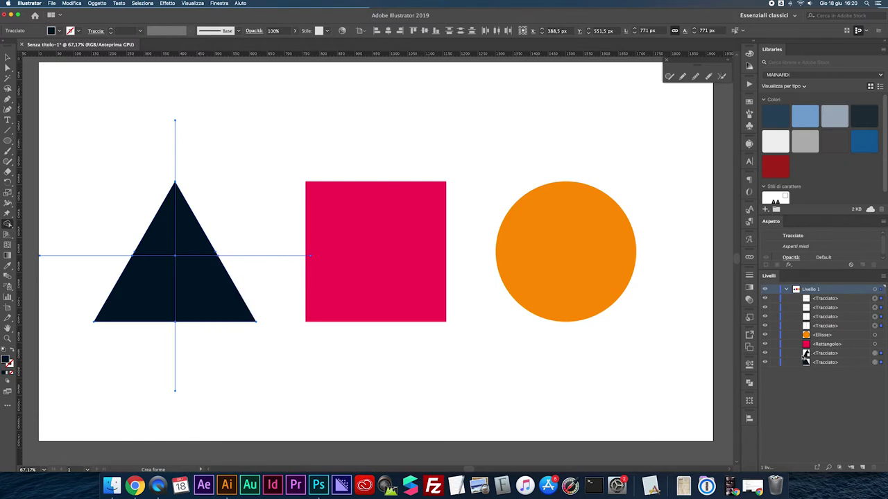
Move the triangle's lower-right piece down and to the right.
key(v)
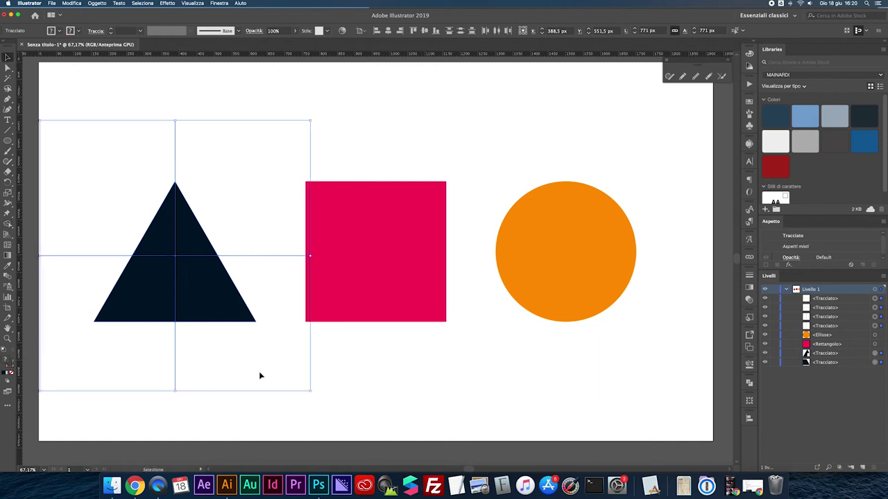
click(231, 328)
click(217, 308)
drag(205, 290, 220, 304)
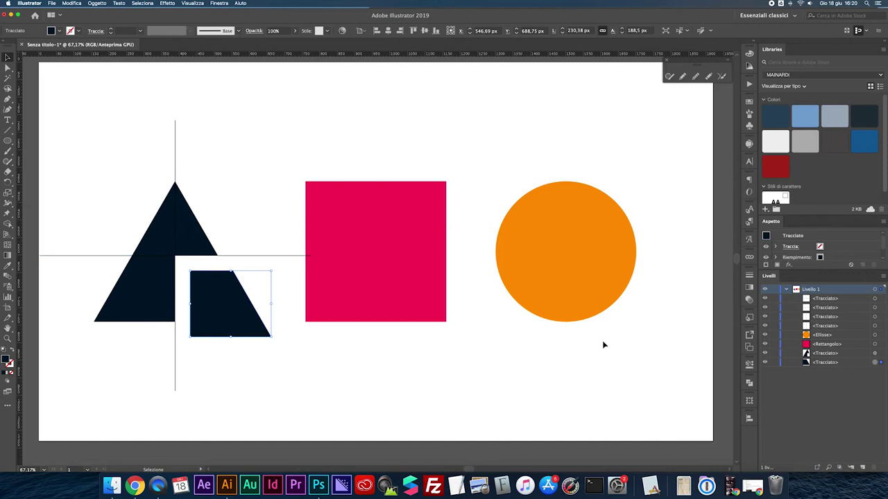
Select a triangle piece with the line segments and Shape Builder the remaining region.
click(876, 353)
shift+click(251, 256)
shift+click(175, 162)
shift+click(77, 256)
click(5, 224)
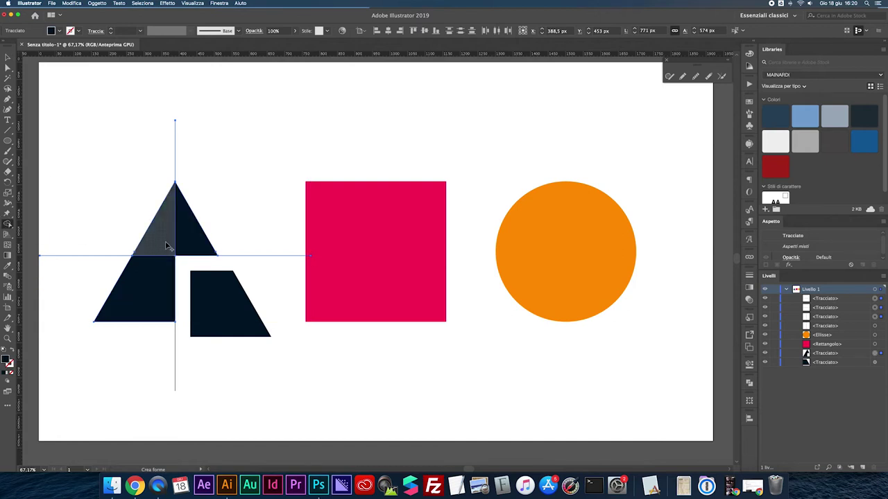
click(166, 245)
Drag the upper-left triangle piece up and to the left.
click(8, 57)
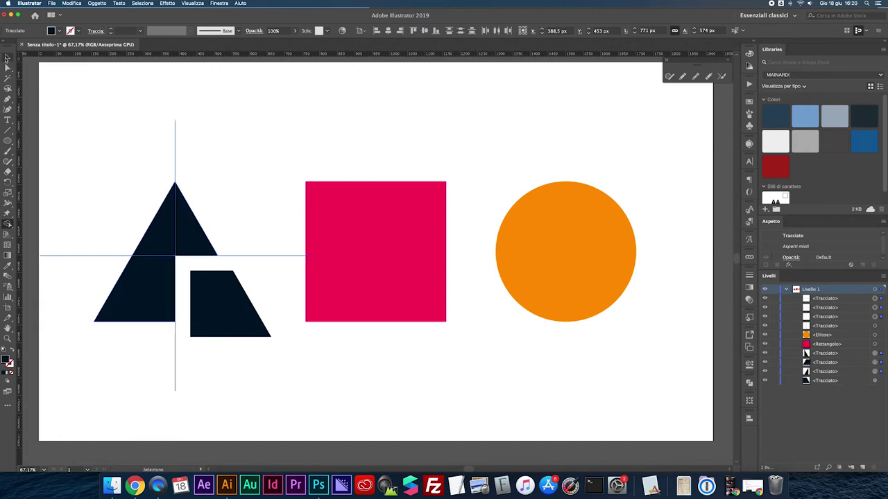
click(100, 144)
drag(165, 236, 140, 213)
click(251, 174)
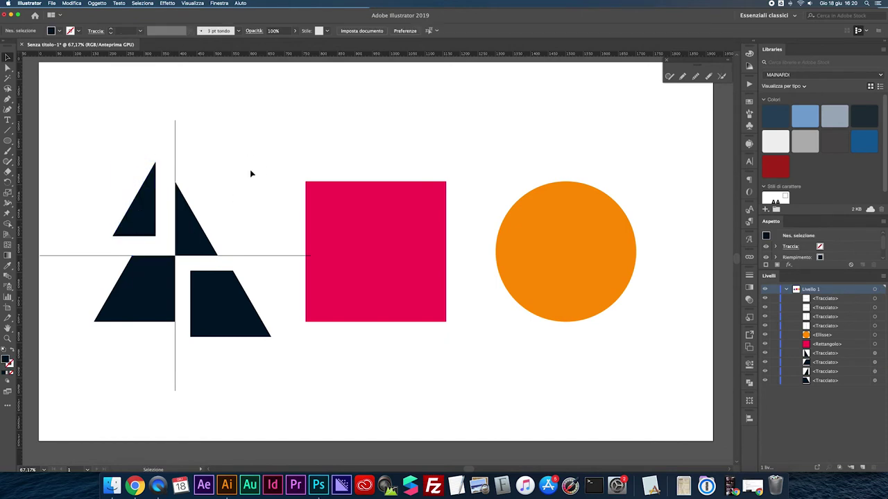
Delete both horizontal line parts and the upper and lower vertical segments.
click(250, 256)
key(Delete)
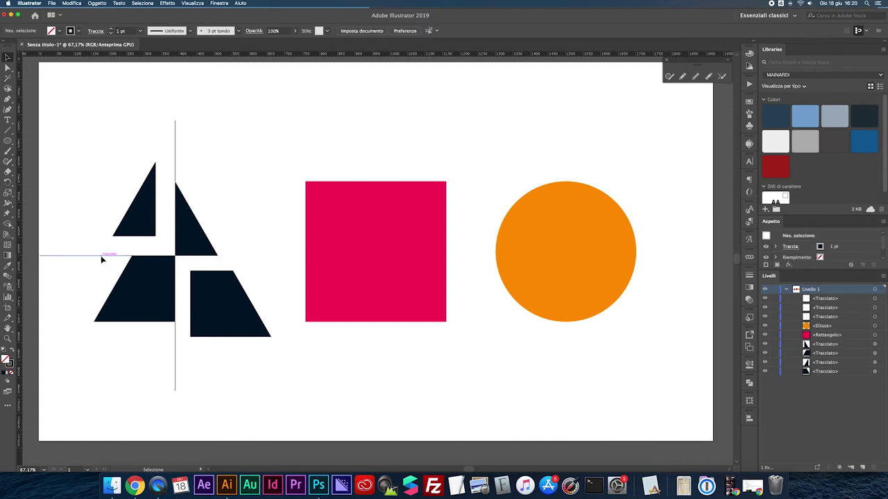
click(104, 256)
key(Delete)
click(175, 150)
key(Delete)
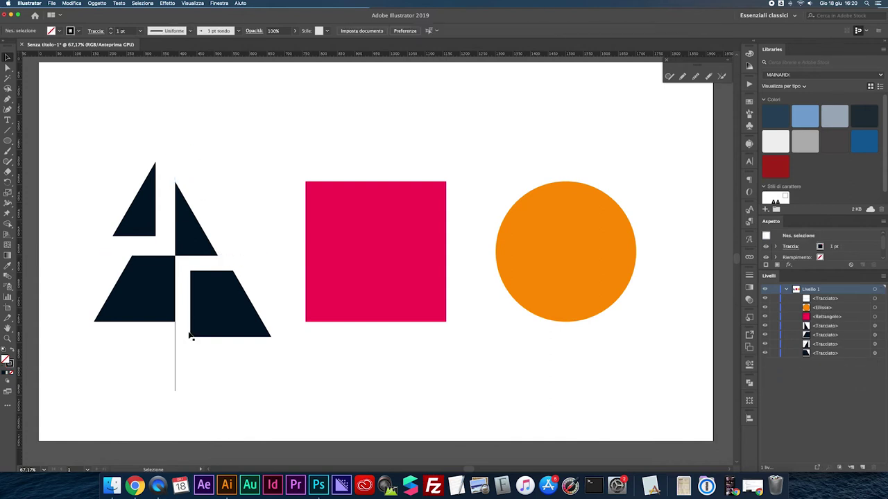
click(175, 350)
key(Delete)
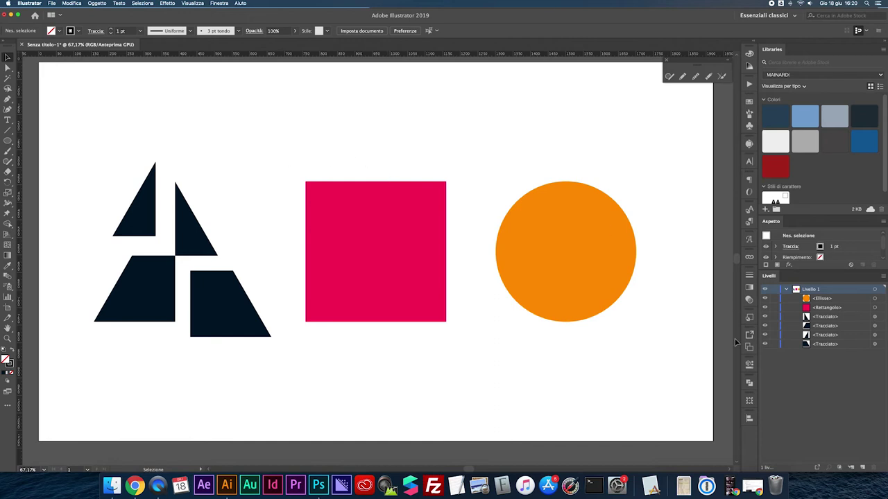
Open the Pathfinder panel and draw two vertical lines across the pink square.
click(748, 383)
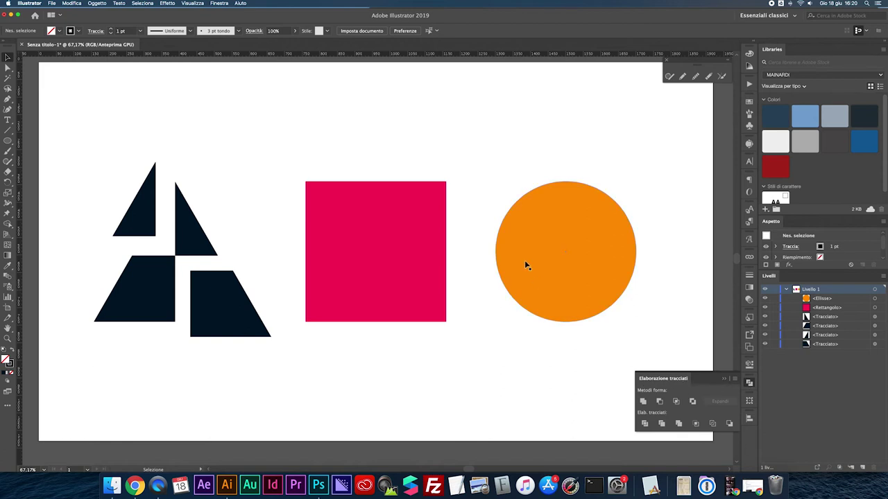
click(9, 130)
drag(355, 139, 355, 355)
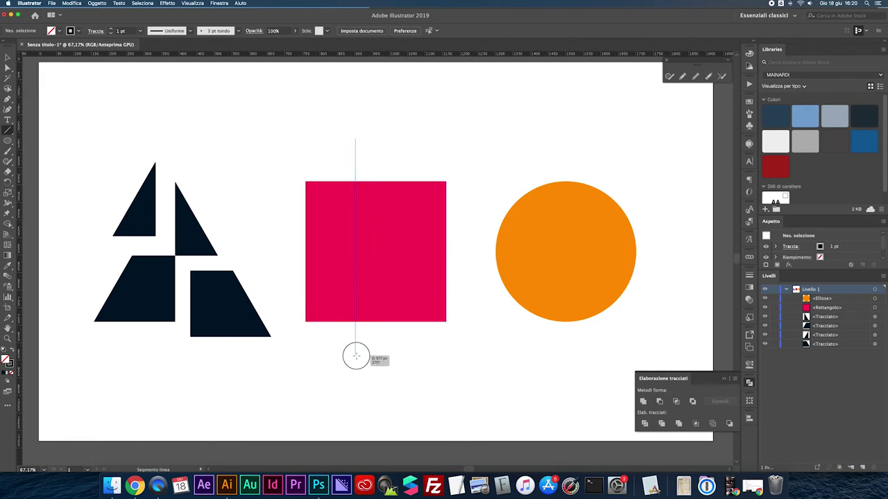
drag(400, 124, 410, 324)
click(8, 58)
click(287, 145)
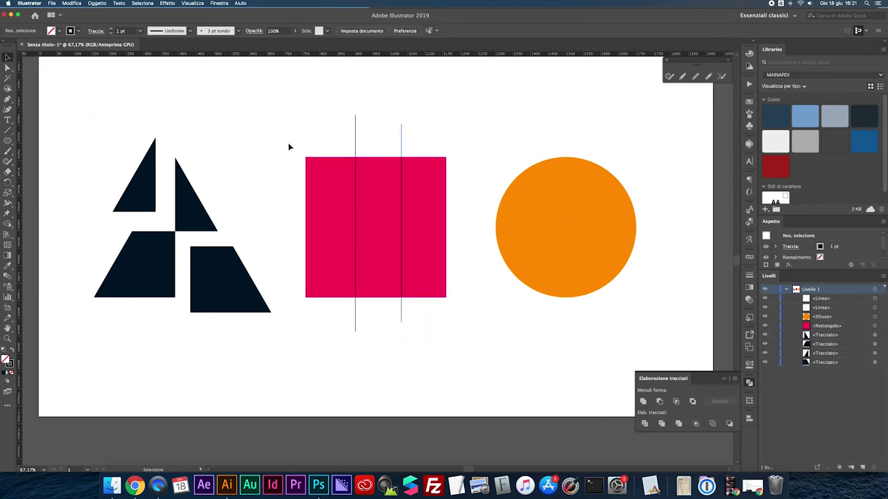
Select the square and both lines and apply Pathfinder Divide.
drag(287, 140, 457, 239)
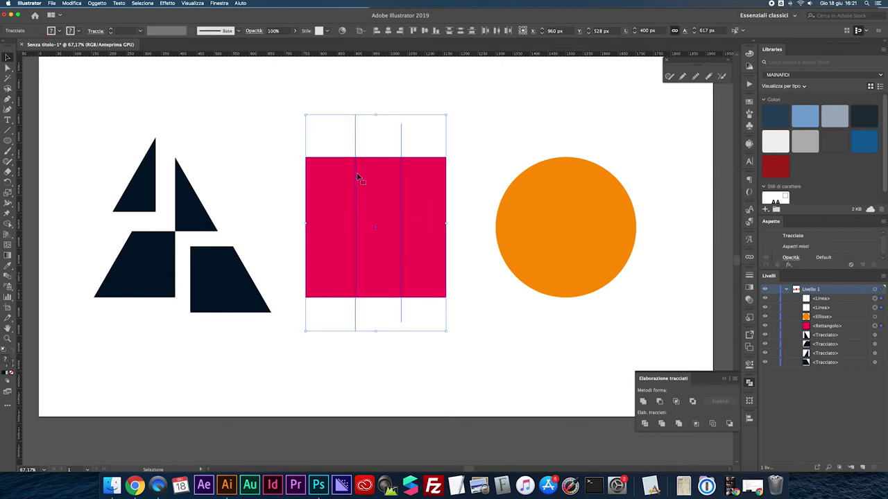
click(644, 424)
click(503, 320)
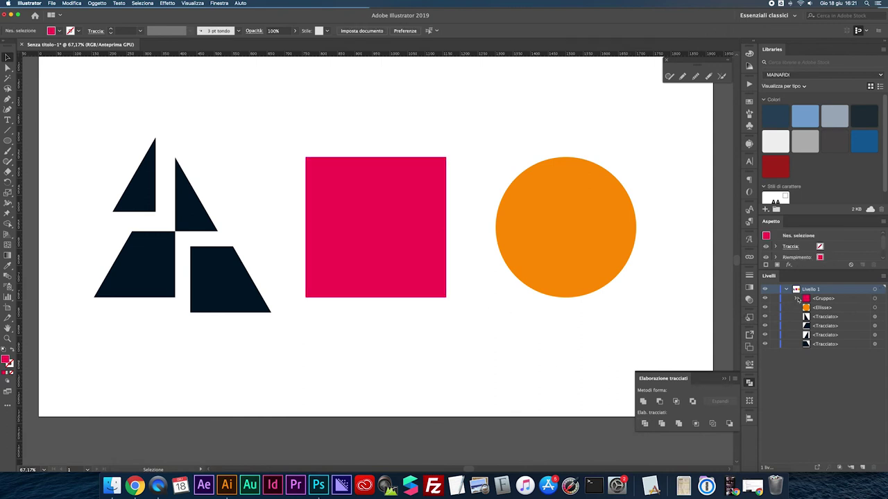
Nudge the right strip right and the left strip left to open gaps.
click(798, 298)
click(875, 316)
click(880, 318)
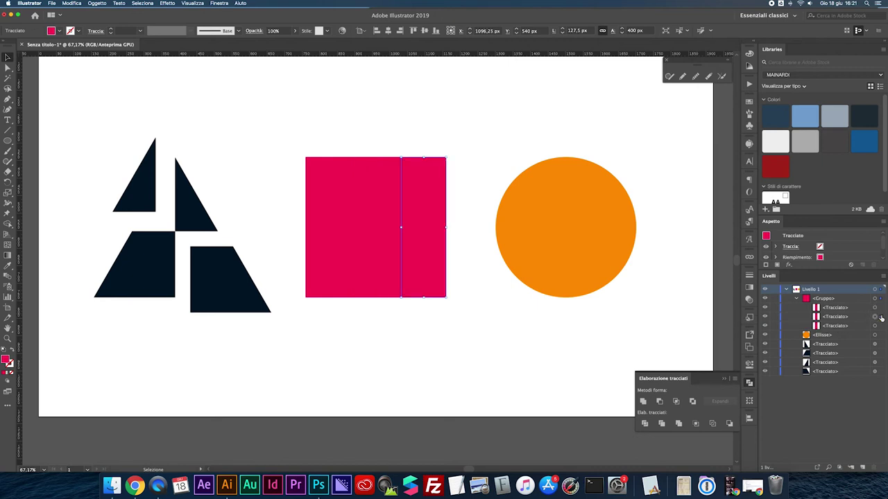
key(shift+Right)
click(881, 326)
key(shift+Left)
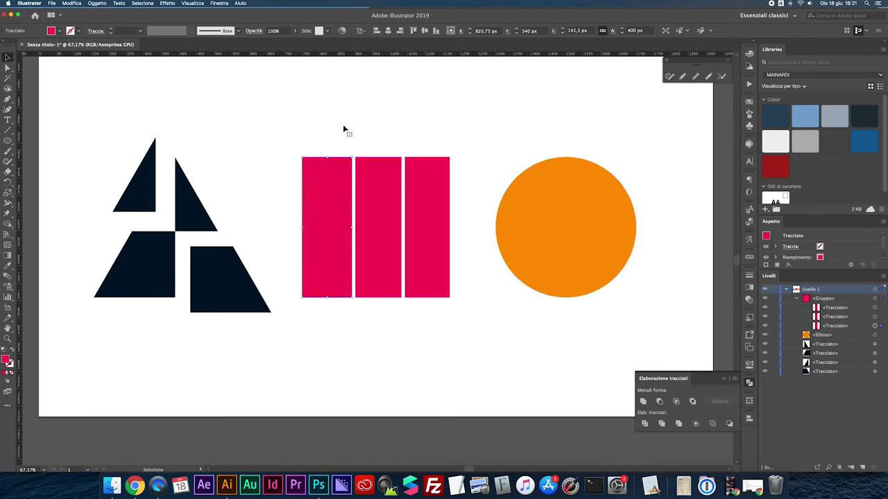
click(378, 111)
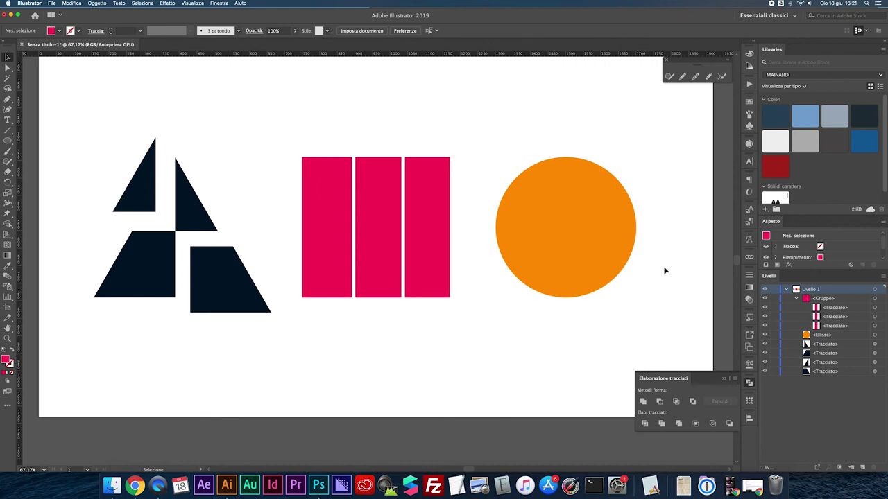
Select the orange circle and show the Eraser tool's flyout of cutting tools.
scroll(677, 231, up, 2)
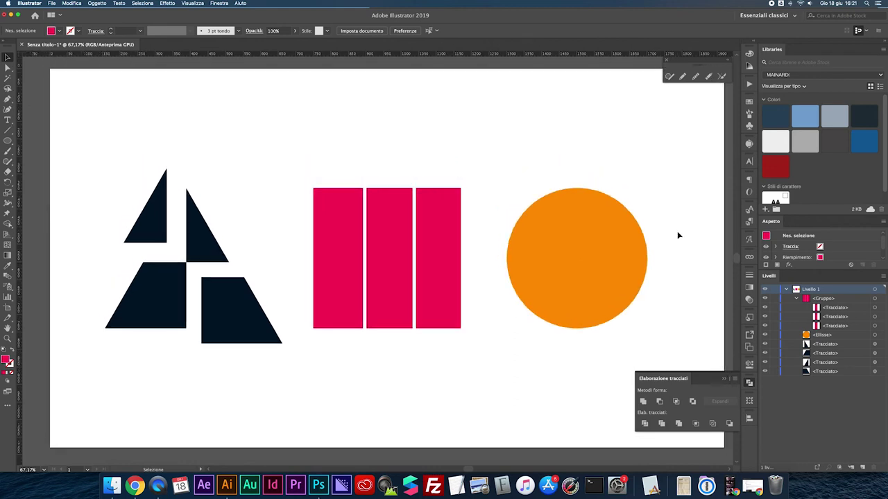
click(565, 239)
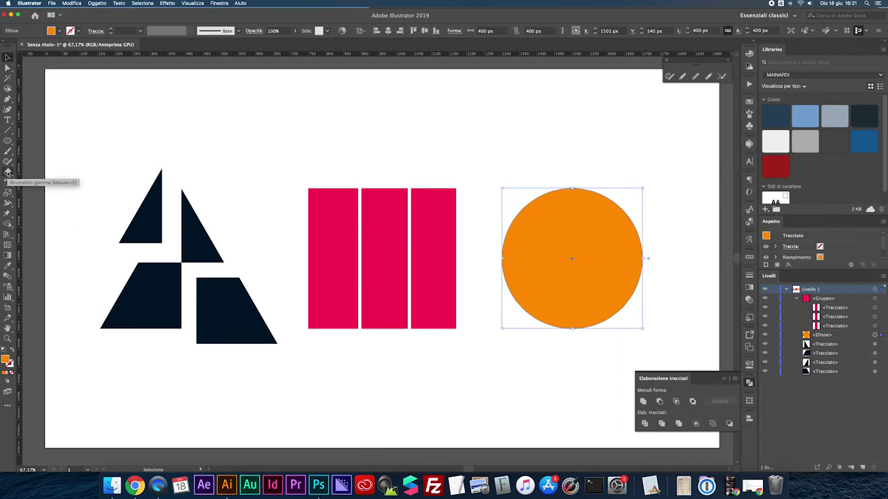
click(9, 172)
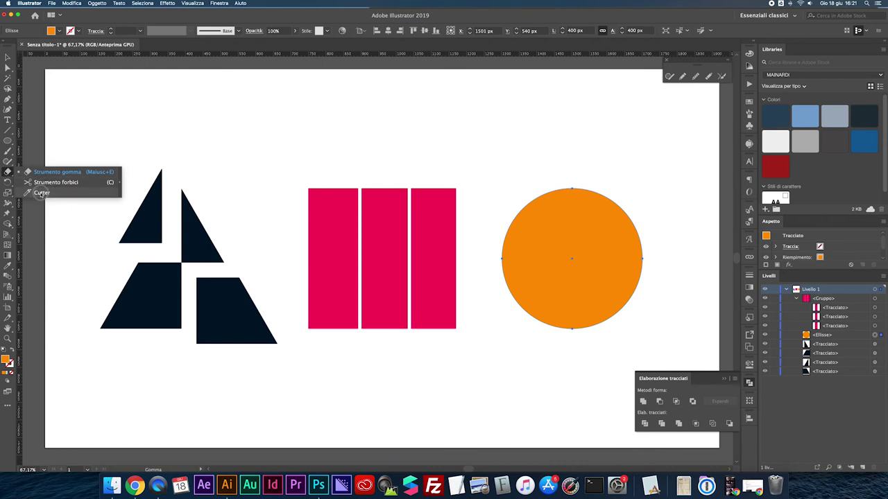
Test a curved Knife cut across the circle's top, lift the sliver, then restore the circle whole.
click(41, 192)
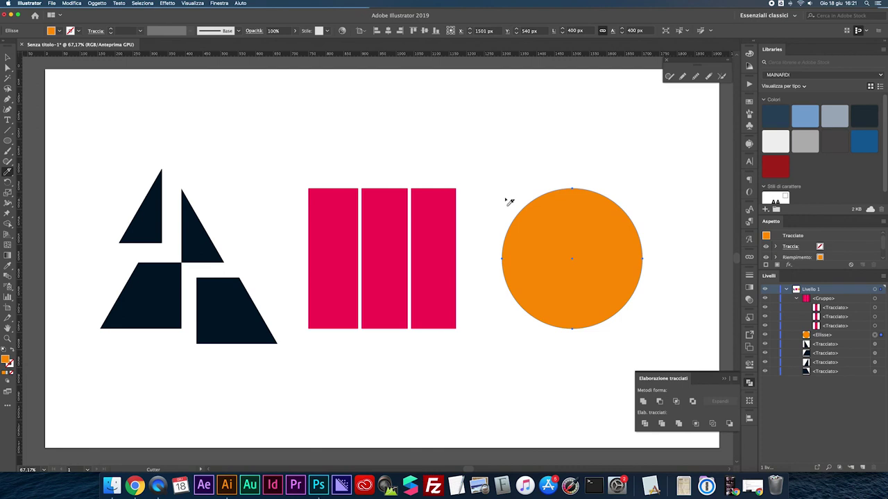
mouse_move(516, 173)
mouse_down()
mouse_move(671, 232)
mouse_move(674, 215)
mouse_up()
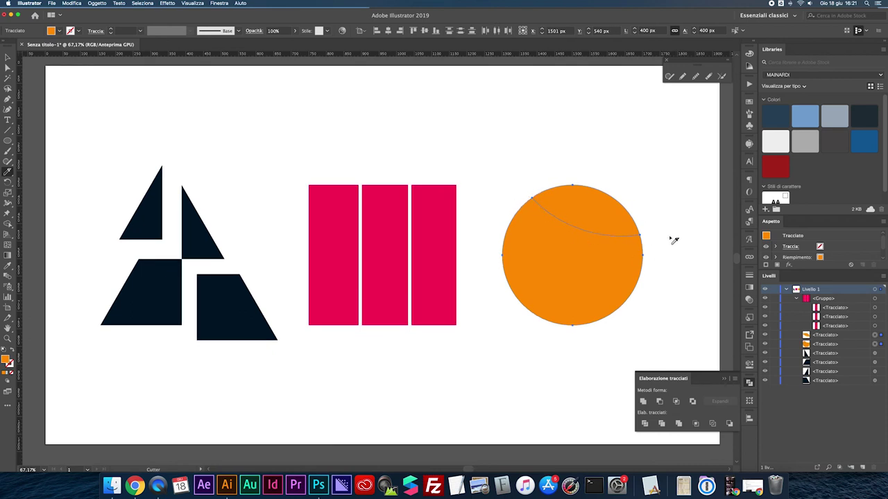
click(7, 58)
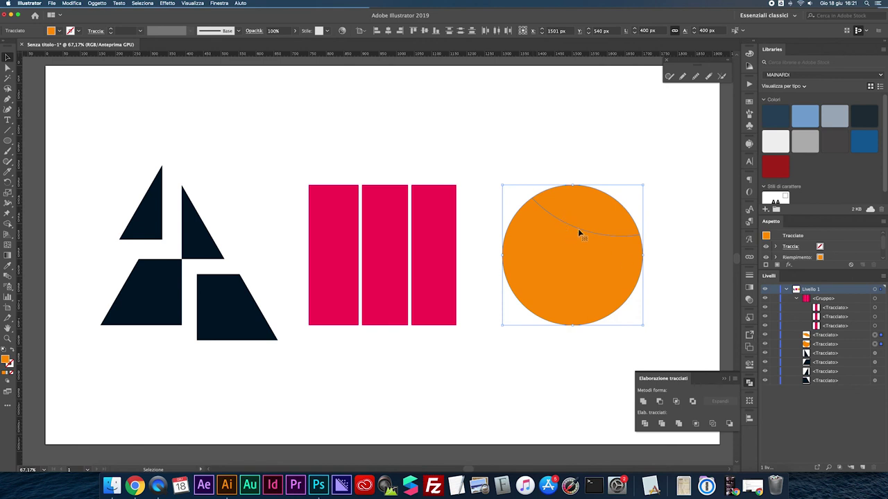
click(671, 209)
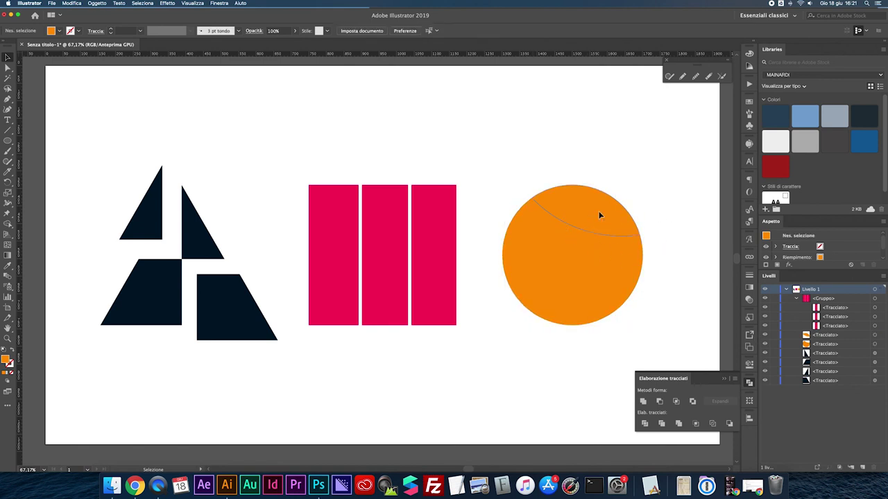
drag(601, 215, 599, 211)
click(503, 201)
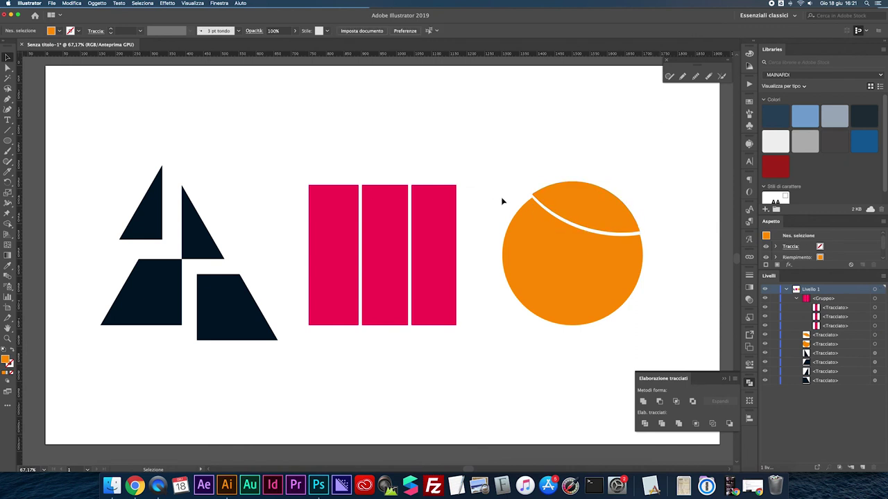
drag(531, 206, 649, 235)
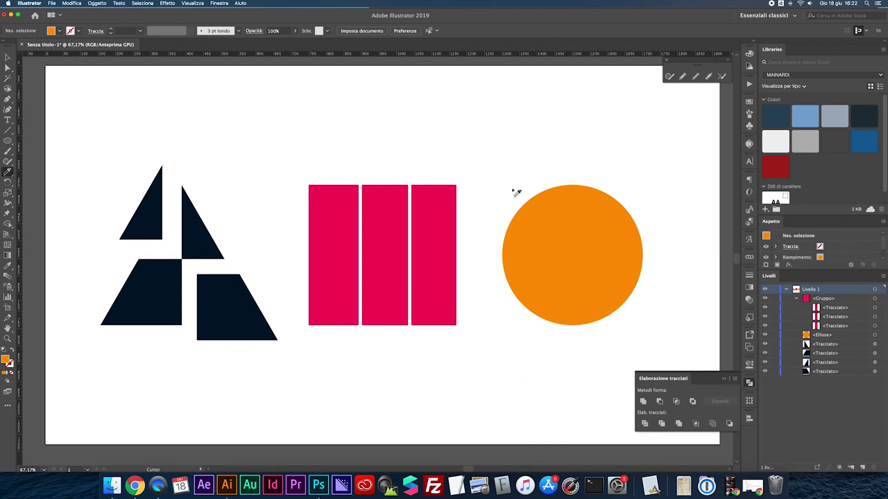
Knife-cut the circle along a zigzag and shift the upper piece up-right to reveal the jagged gap.
mouse_move(536, 188)
mouse_down()
mouse_move(555, 233)
mouse_move(587, 228)
mouse_move(586, 253)
mouse_move(608, 248)
mouse_move(624, 297)
mouse_move(637, 291)
mouse_move(633, 313)
mouse_up()
click(8, 57)
click(505, 131)
click(585, 204)
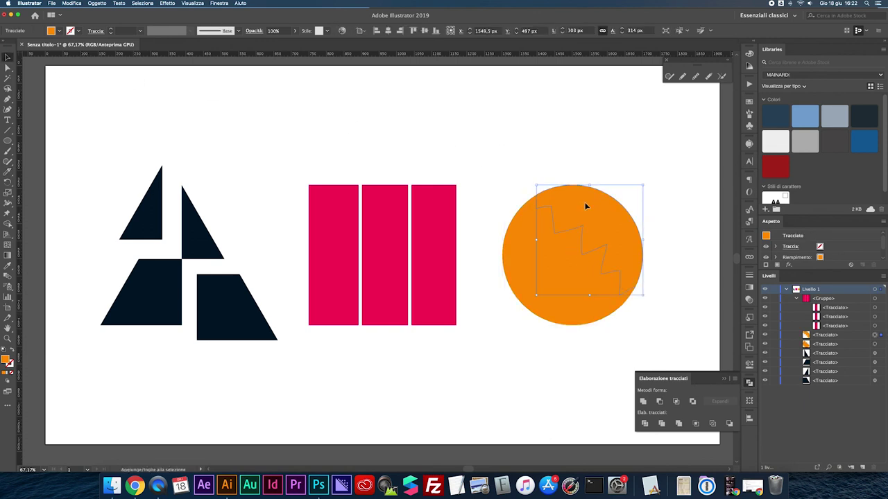
key(Up)
key(Right)
drag(584, 202, 594, 192)
click(599, 146)
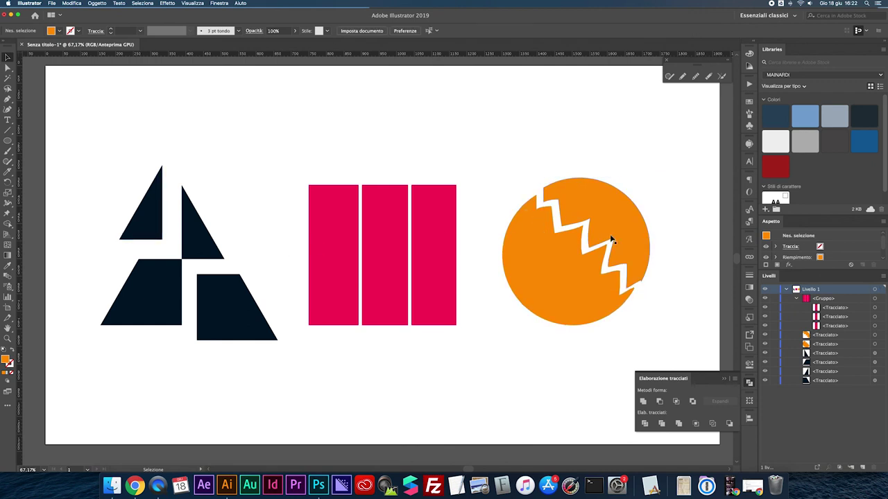